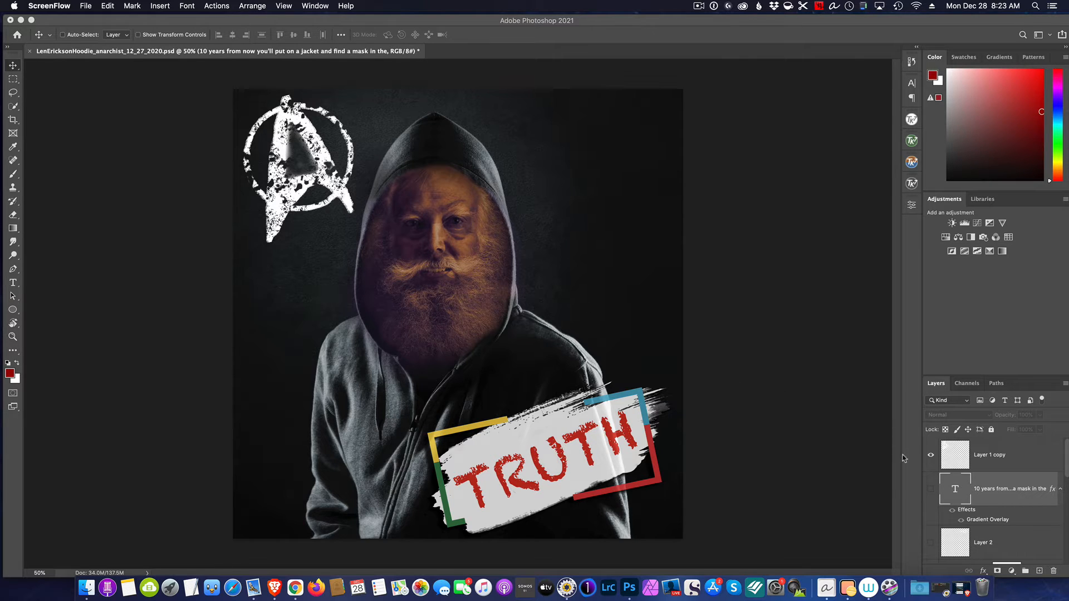
Preview the existing "10 years from now" text layer over the artwork, and hide it again
left_click(931, 492)
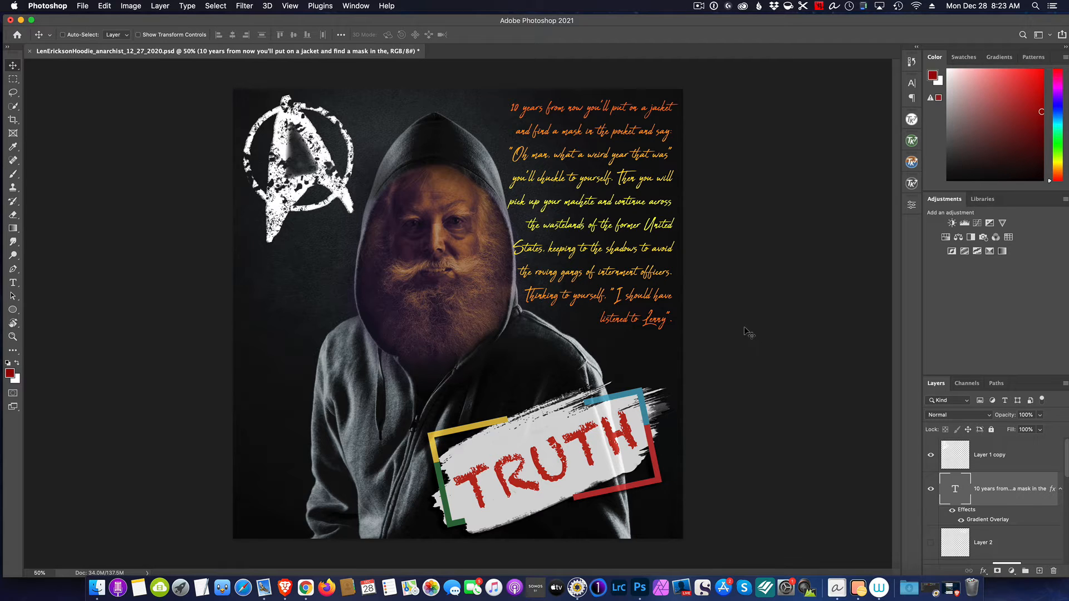
left_click(930, 488)
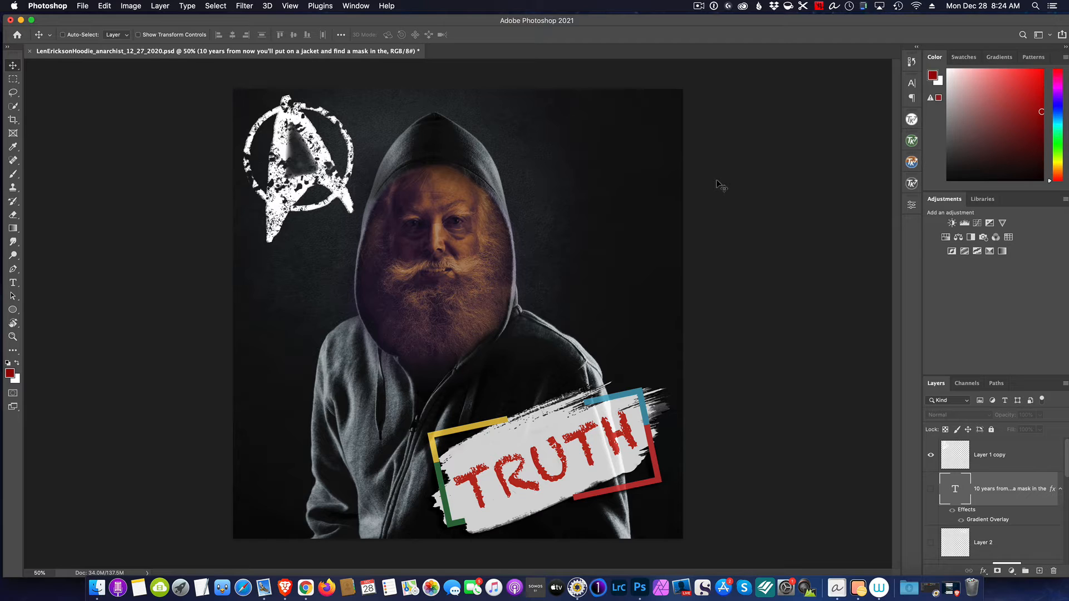
Show the rulers and place guides just inside the canvas's top and right edges, plus a horizontal one just above the TRUTH graphic
key("super+r")
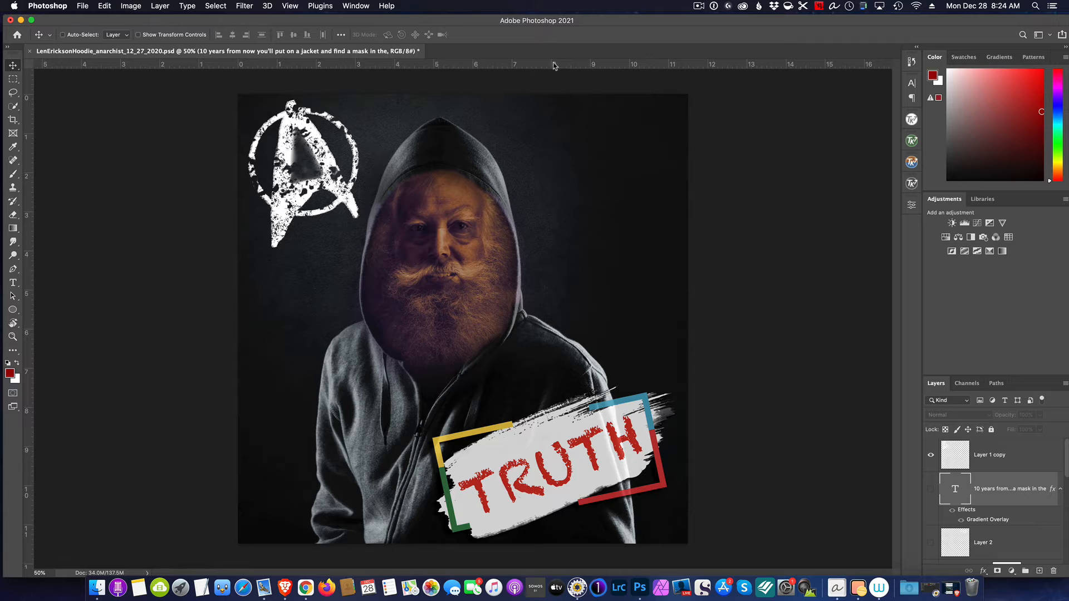
left_click_drag(569, 65, 624, 375)
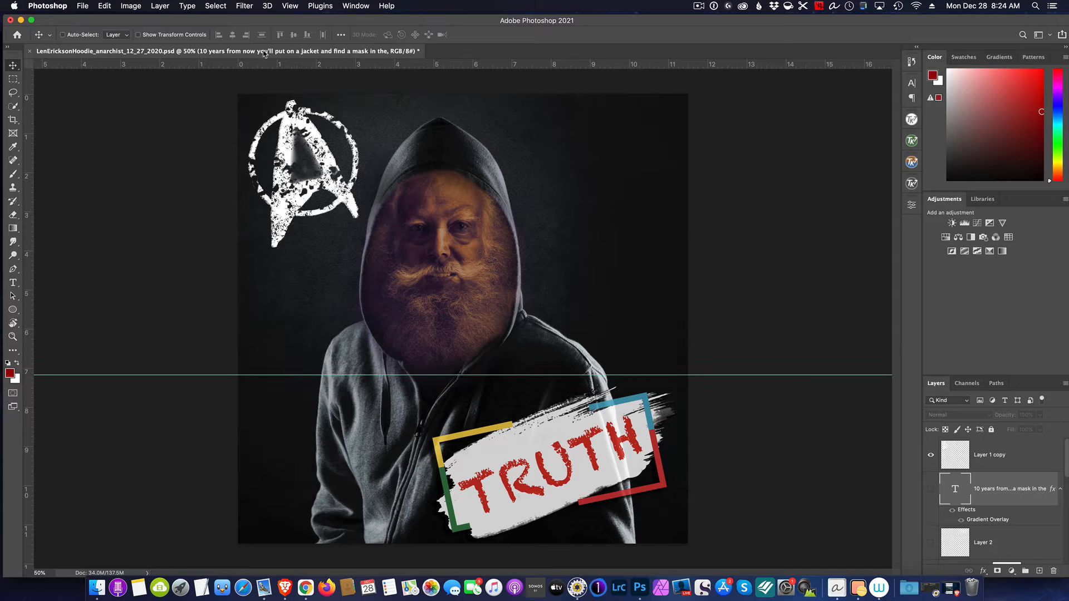
left_click_drag(29, 115, 674, 183)
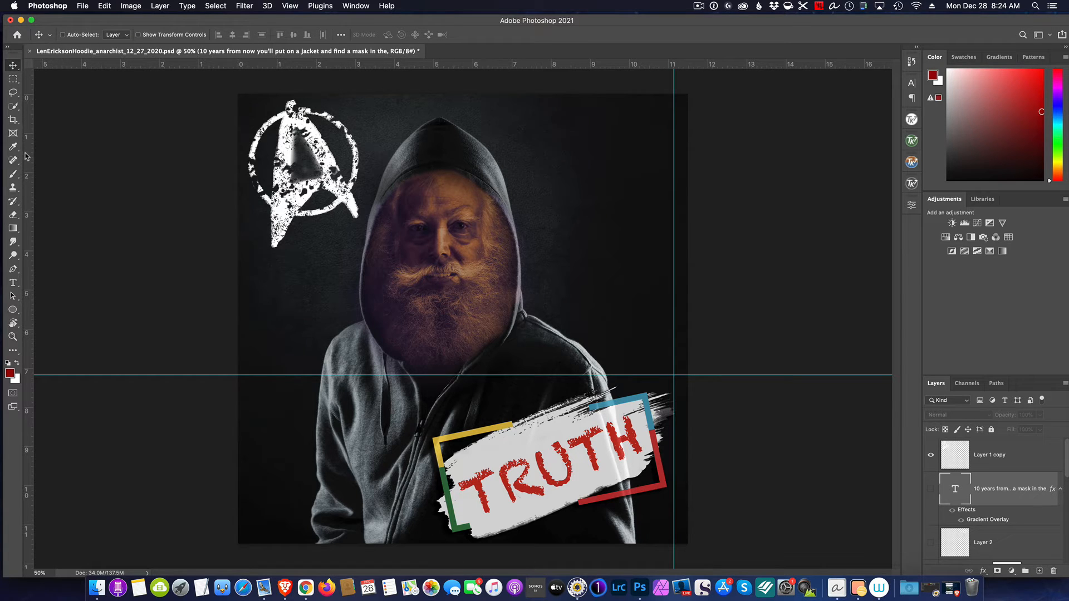
left_click_drag(584, 64, 577, 112)
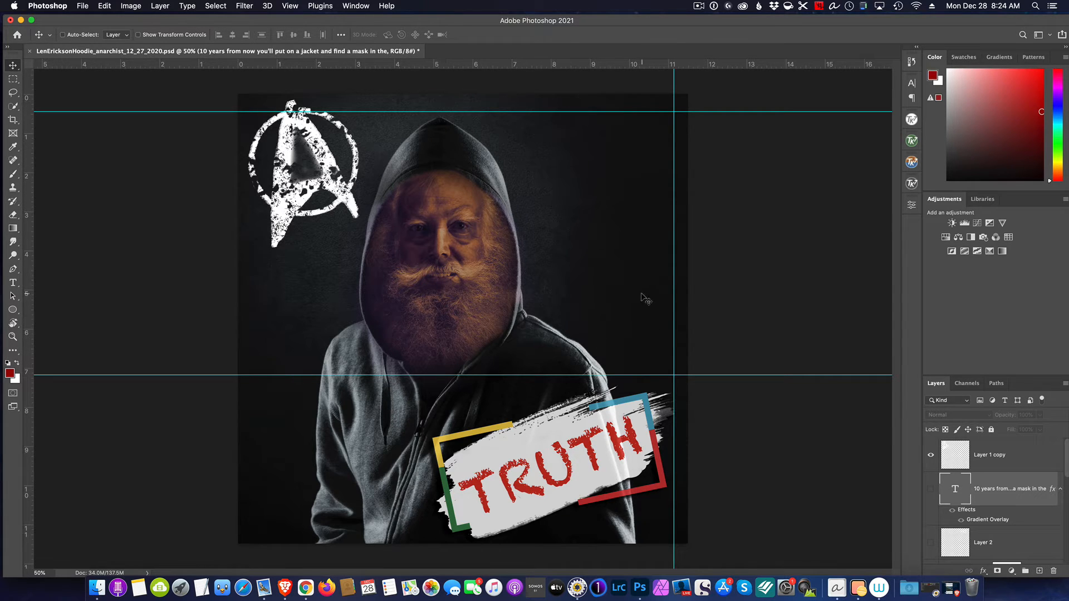
Start a Pen tool path right of the hood, following the top and right guides and the lower guide back to the shoulder
left_click(12, 271)
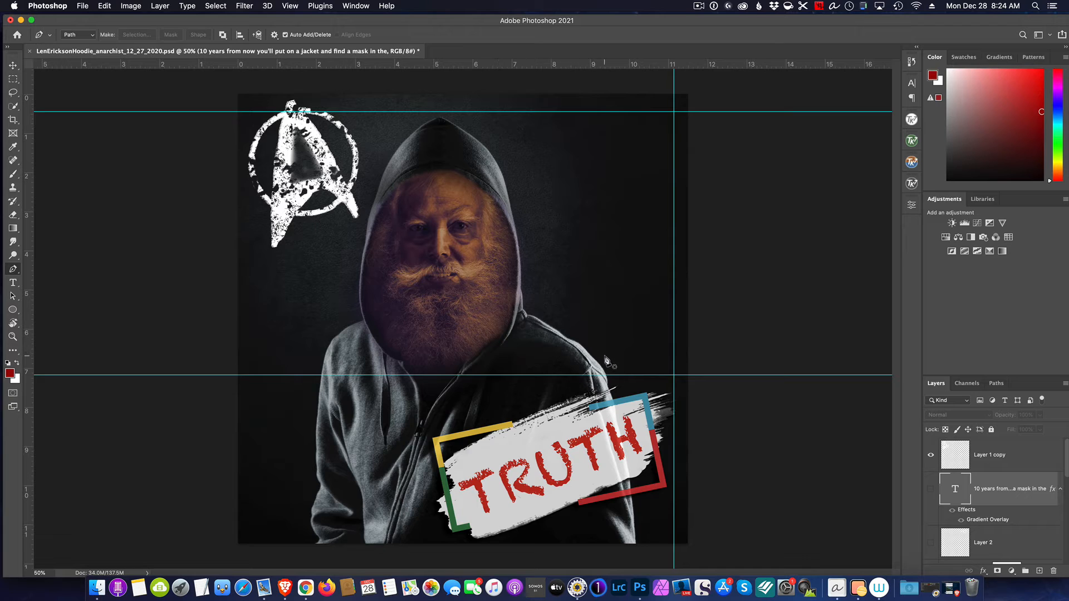
left_click(490, 112)
left_click(673, 112)
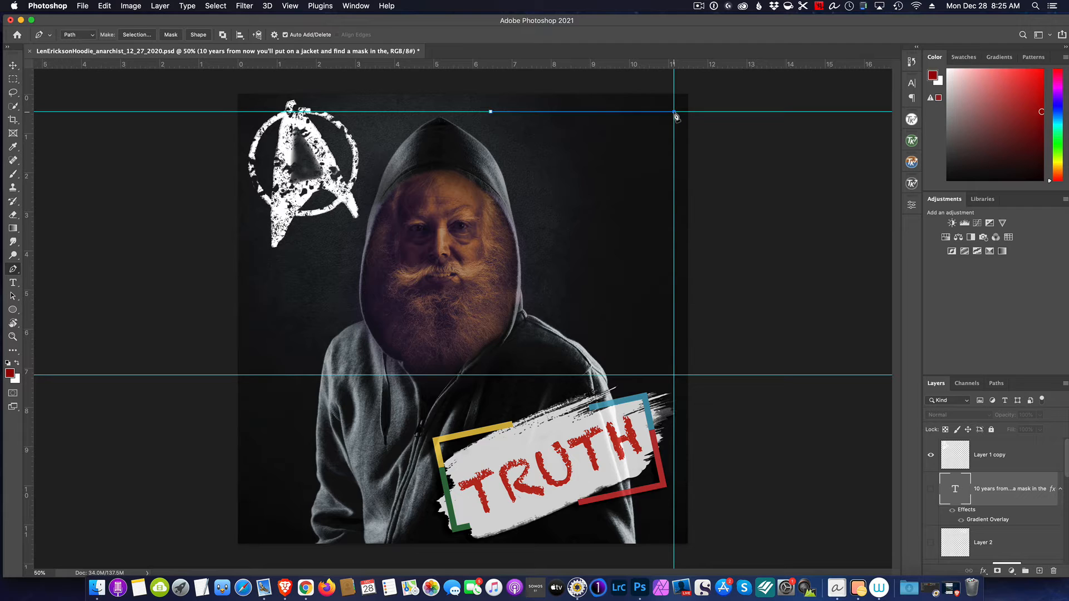
left_click(674, 375)
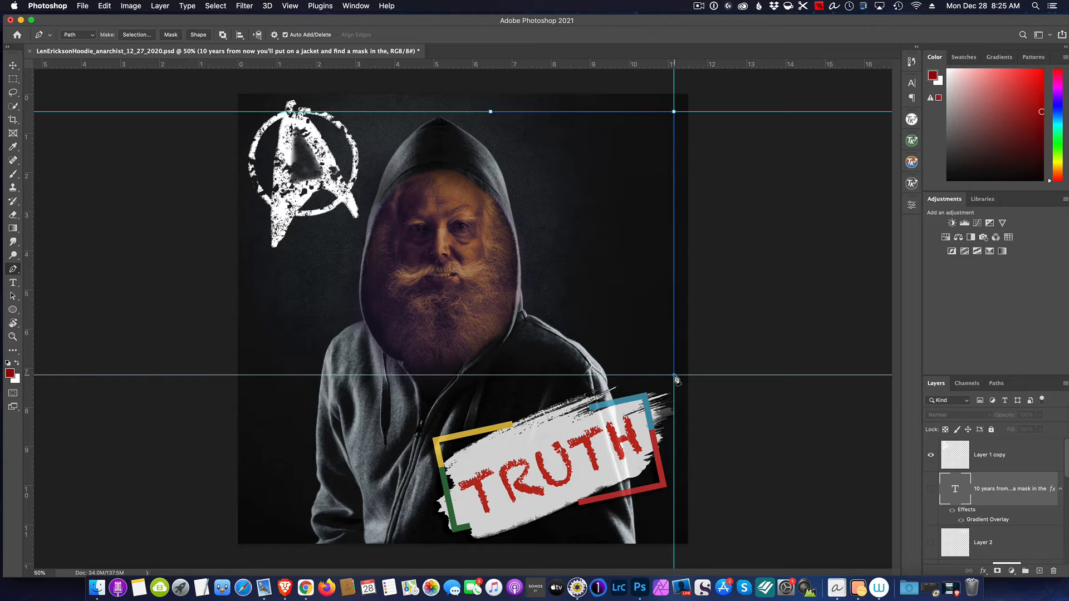
left_click(625, 374)
Continue the pen path up along the shoulder and hood outline, and close it at its starting point on the top guide
left_click_drag(604, 335, 599, 332)
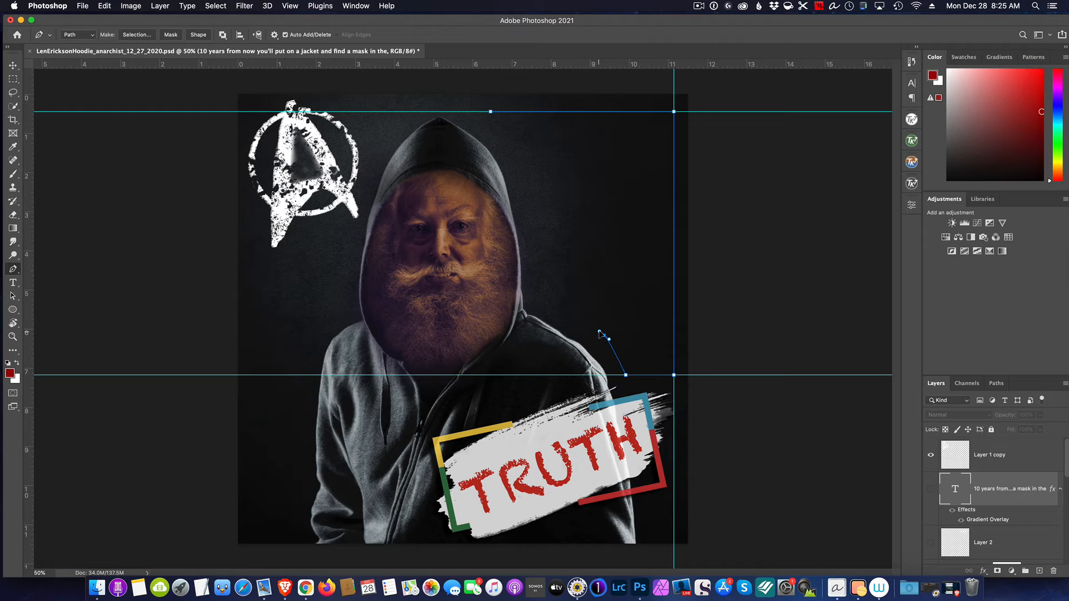
left_click(557, 307)
left_click_drag(559, 311, 553, 310)
left_click_drag(537, 247, 533, 248)
left_click(521, 175)
left_click_drag(523, 178, 512, 170)
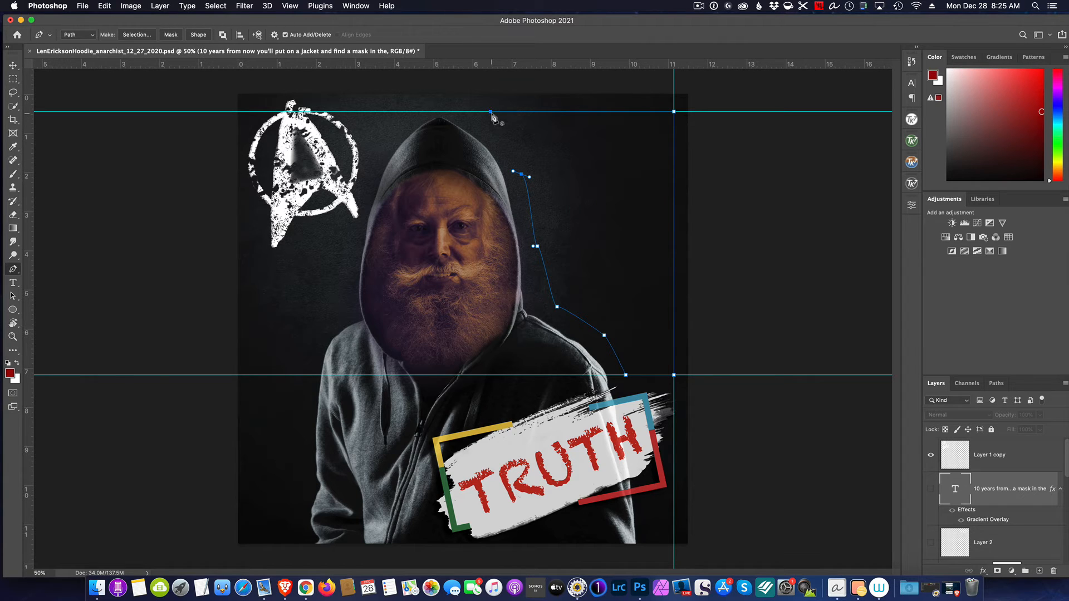
left_click_drag(491, 112, 475, 118)
left_click_drag(490, 112, 494, 109)
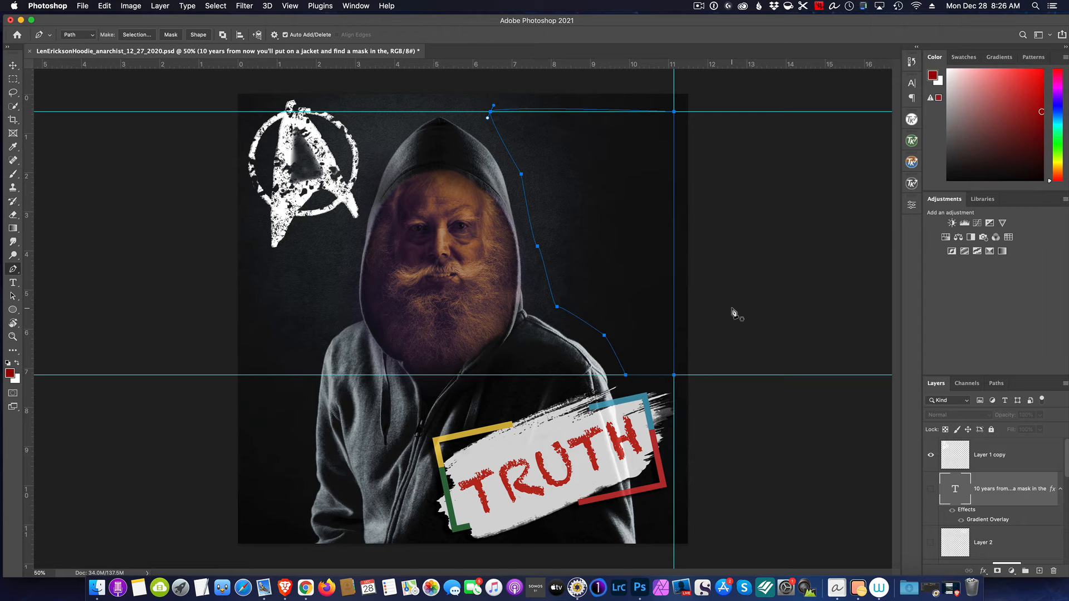
Save the work path under the name "Wrap"
left_click(997, 385)
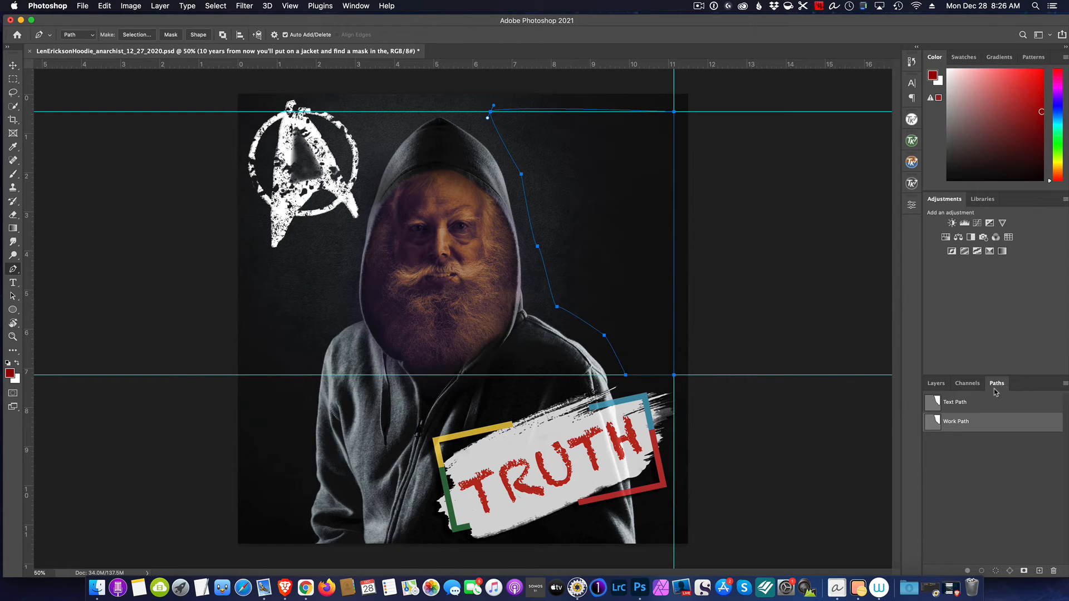
double_click(954, 423)
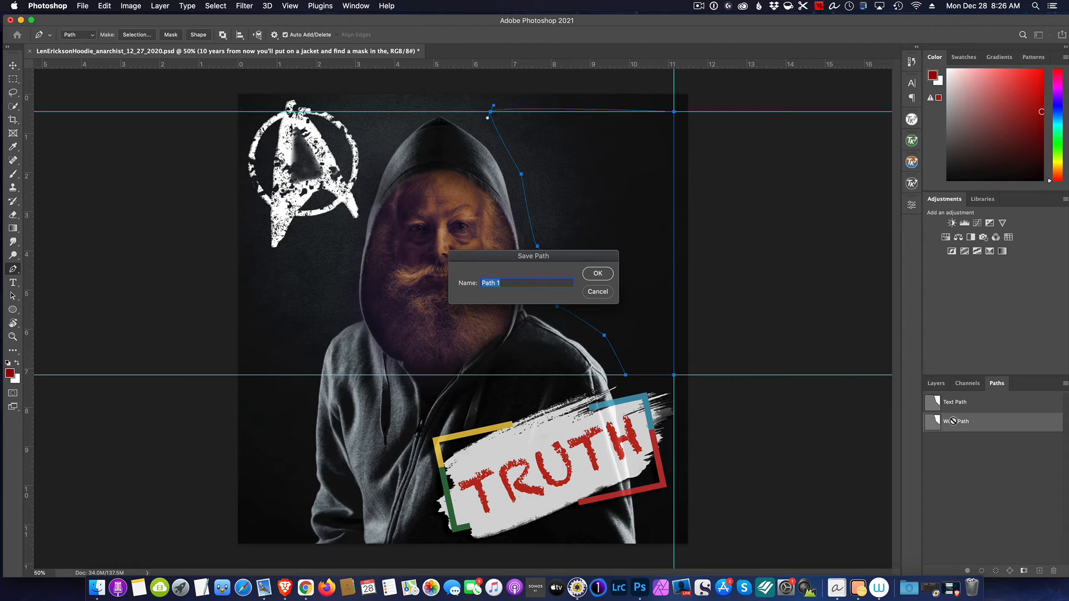
type("Wrap")
left_click(598, 273)
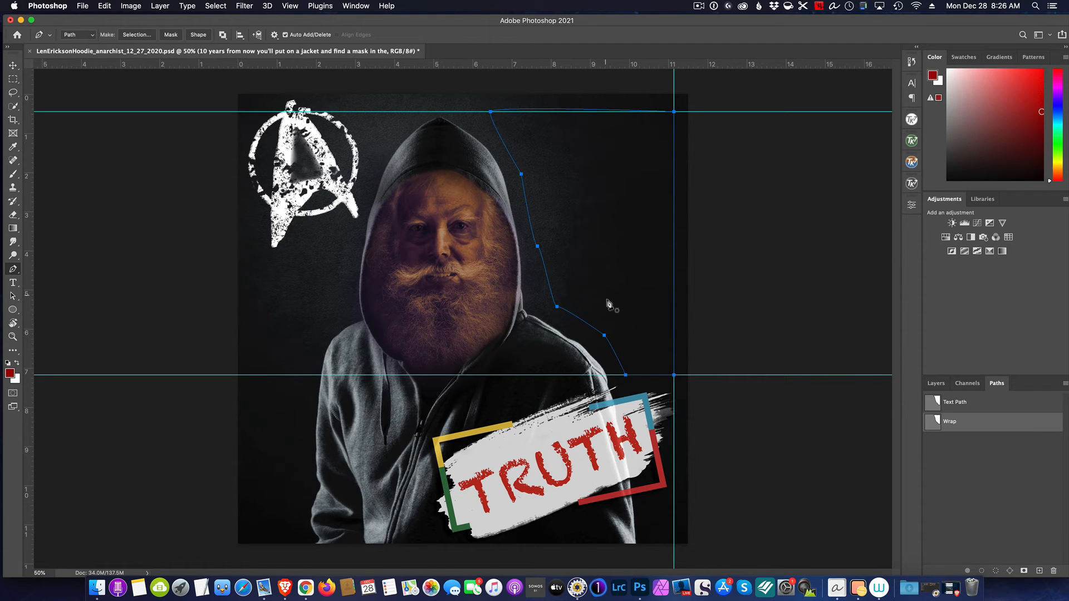
Create a right-aligned area text layer inside the closed path with the Type tool, using the Abuget font at 36 pt
left_click(936, 383)
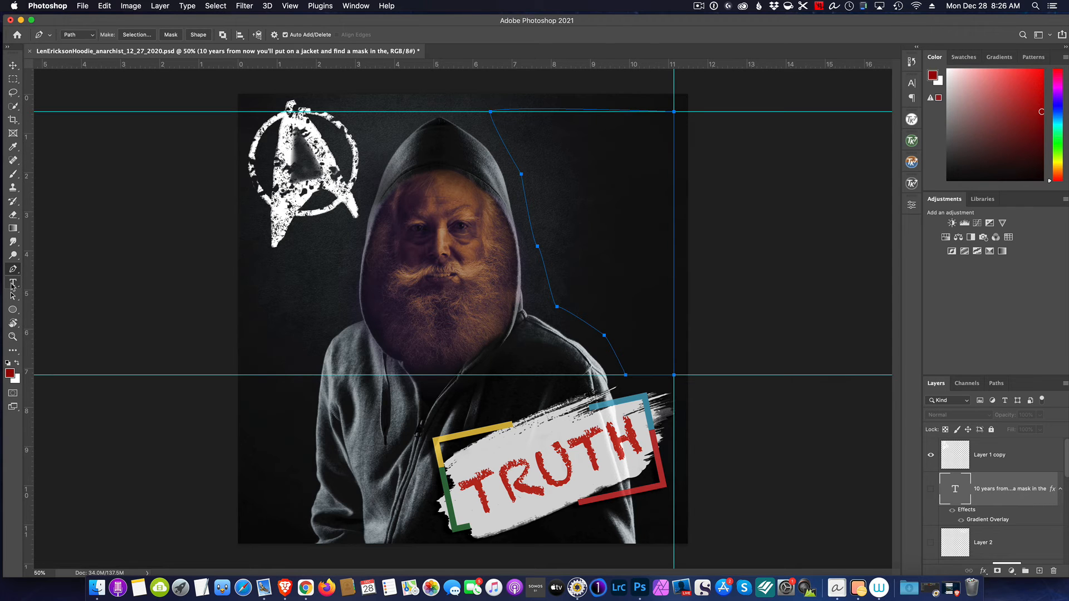
left_click(12, 284)
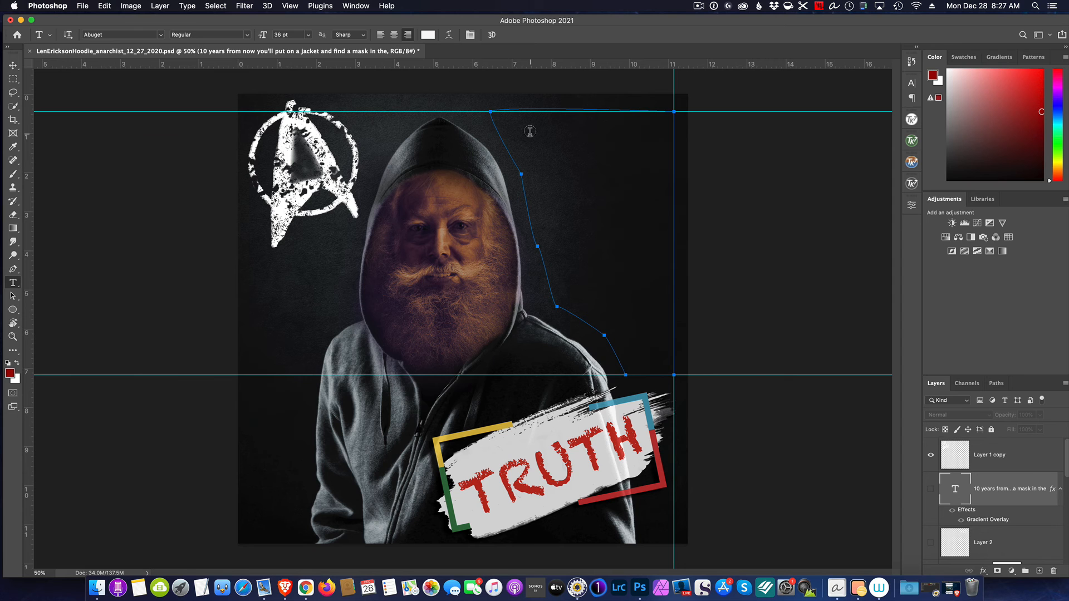
left_click(526, 131)
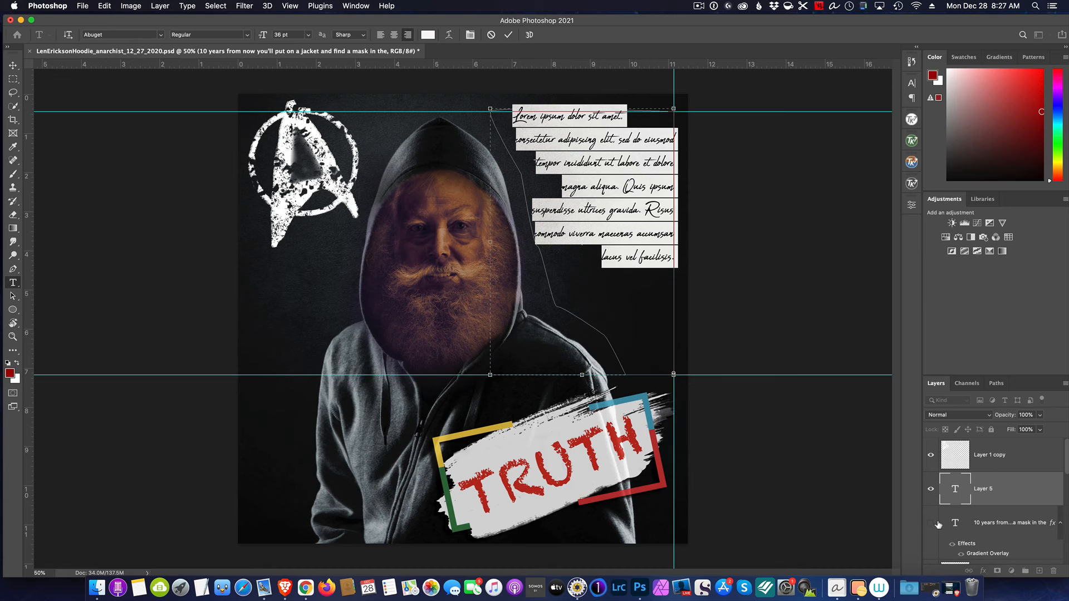
Show the original "10 years from now" text layer, copy all of its text, and reselect the Lorem ipsum layer
left_click(955, 525)
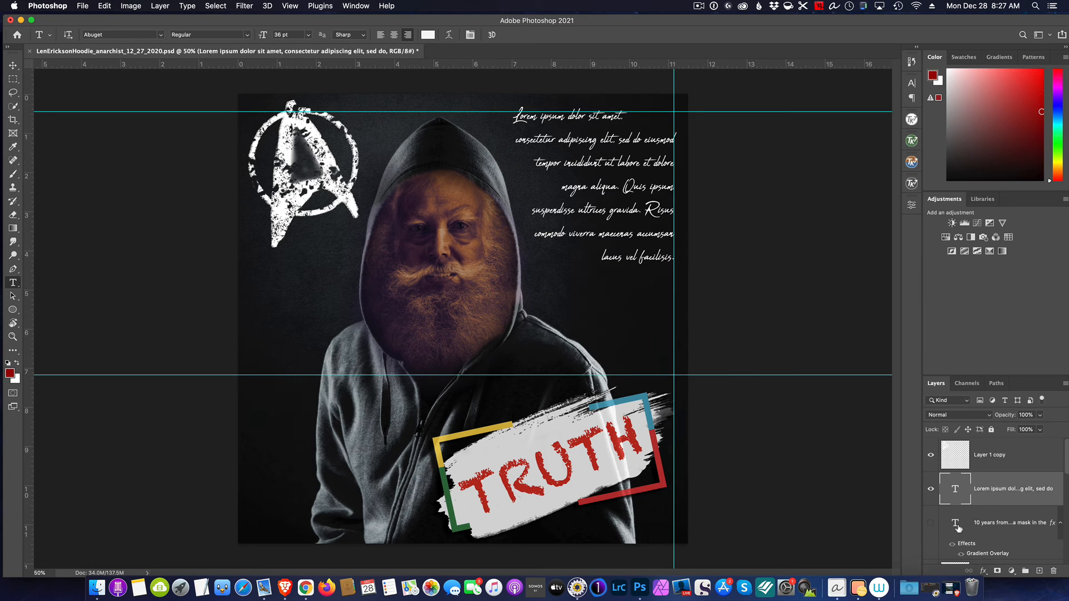
left_click(930, 523)
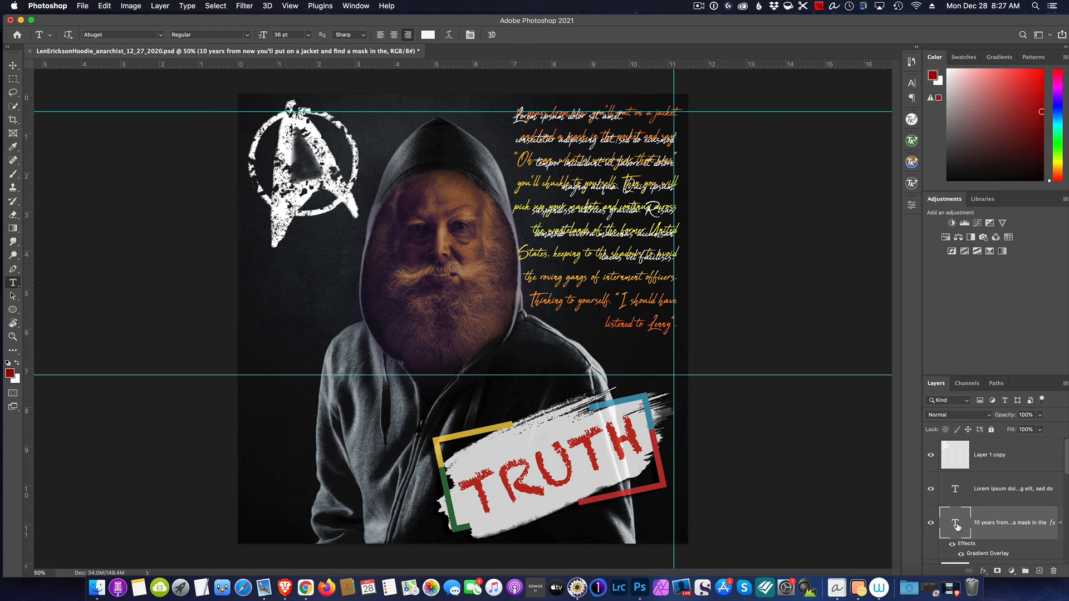
double_click(955, 525)
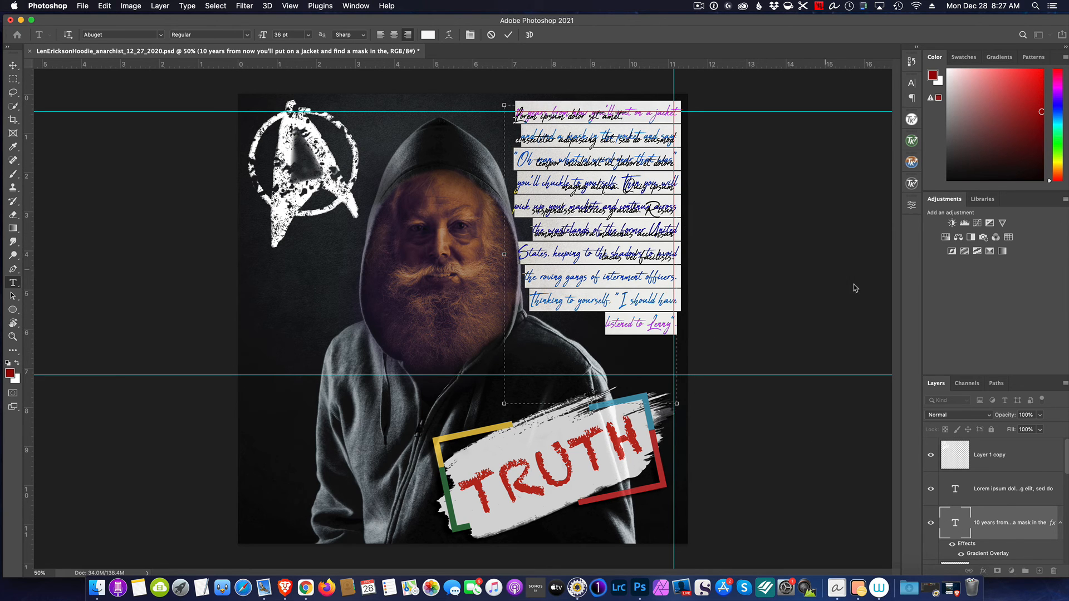
left_click(983, 491)
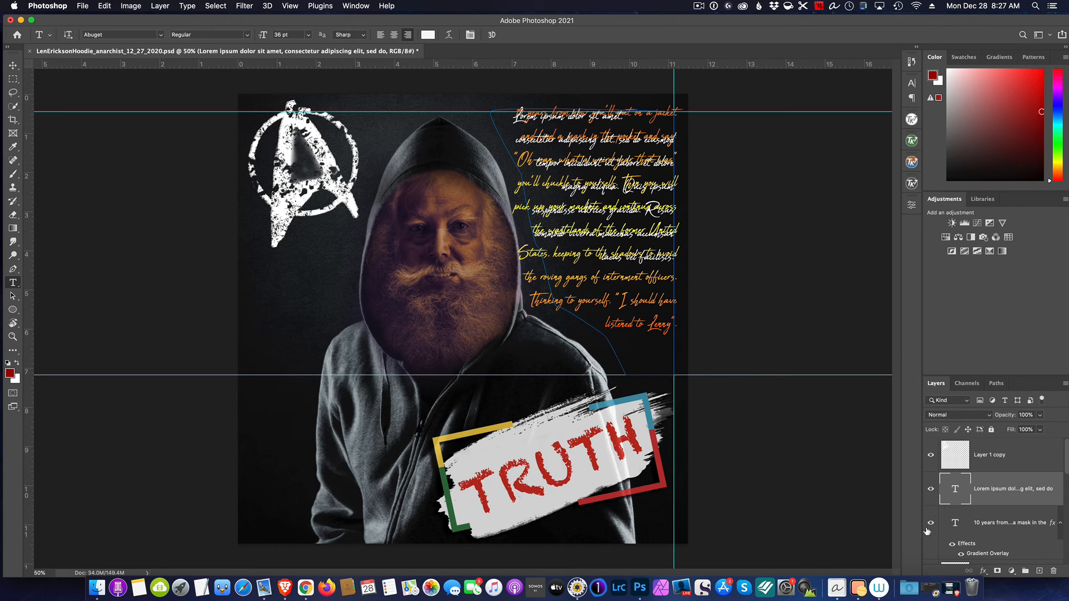
Hide the original quote layer and replace the Lorem ipsum placeholder inside the path with the copied quote
left_click(930, 523)
double_click(955, 488)
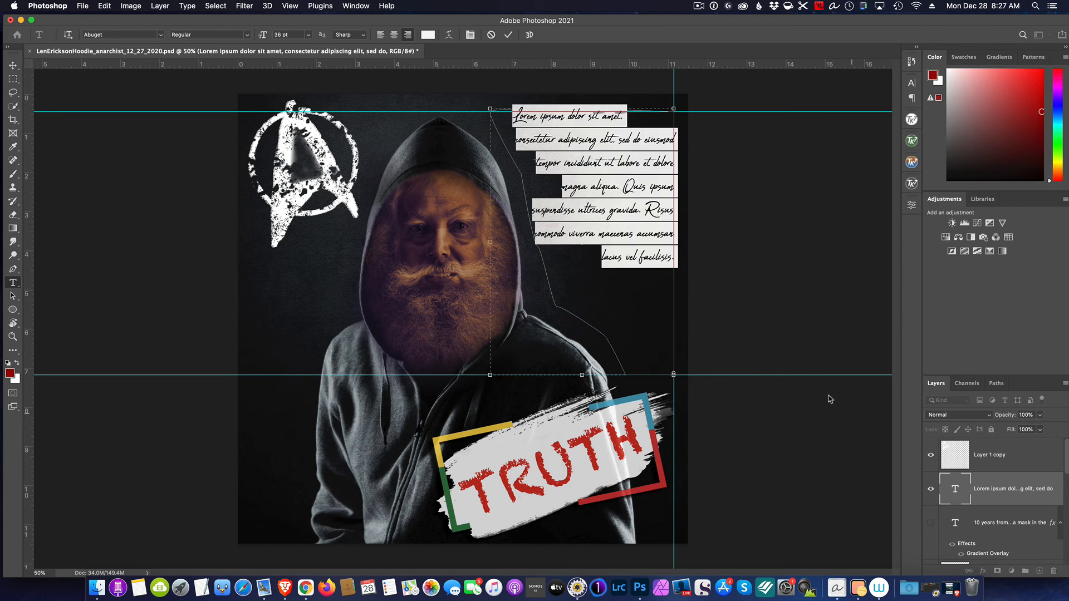
type("10 years from now you'll put on a jacket and find a mask in the pocket and say: \"Oh man, what a weird year that was\" you'll chuckle to yourself. Then you will pick up your machete and continue across the wastelands of the former United States, keeping to the shadows to avoid the roving gangs of internment officers.")
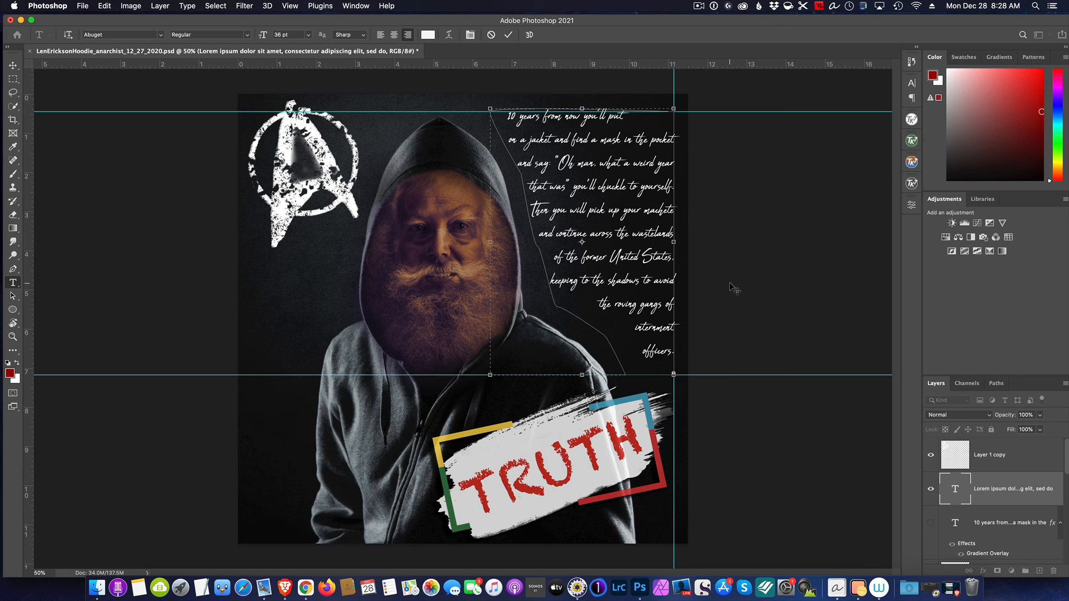
left_click(699, 6)
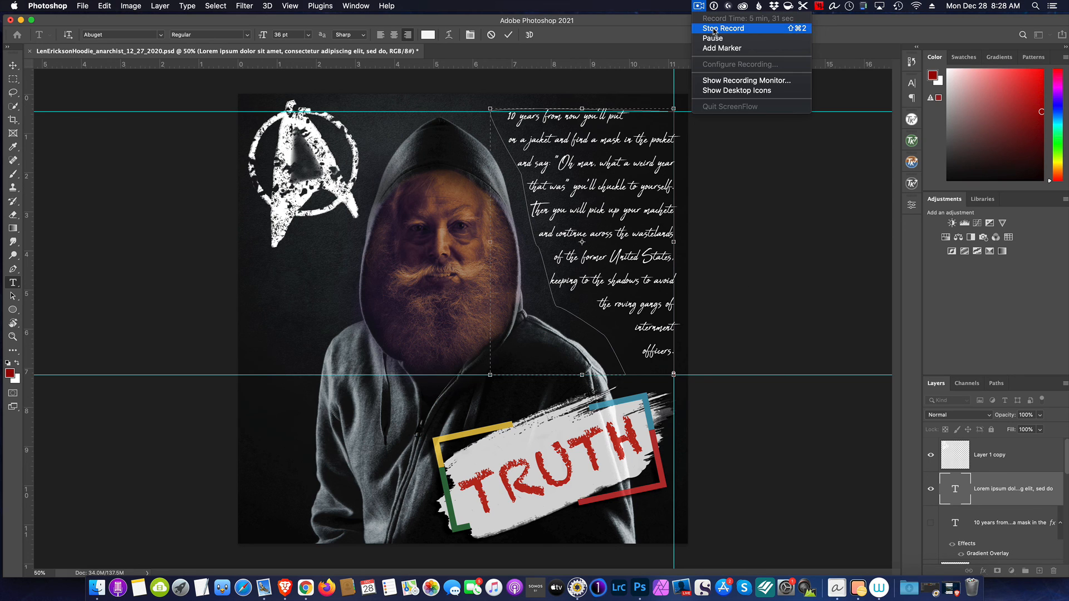
left_click(713, 30)
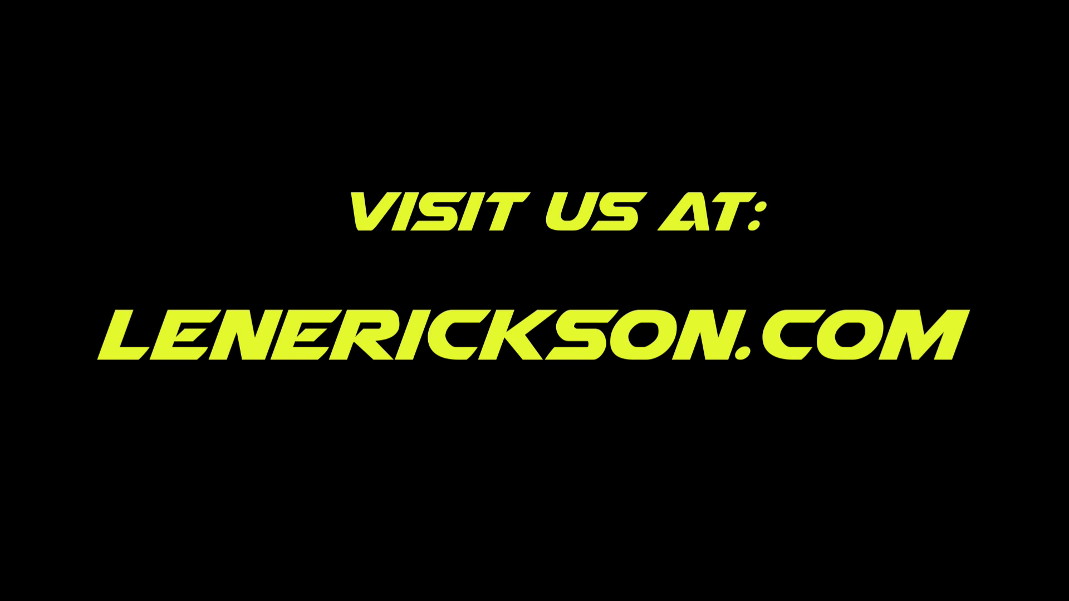